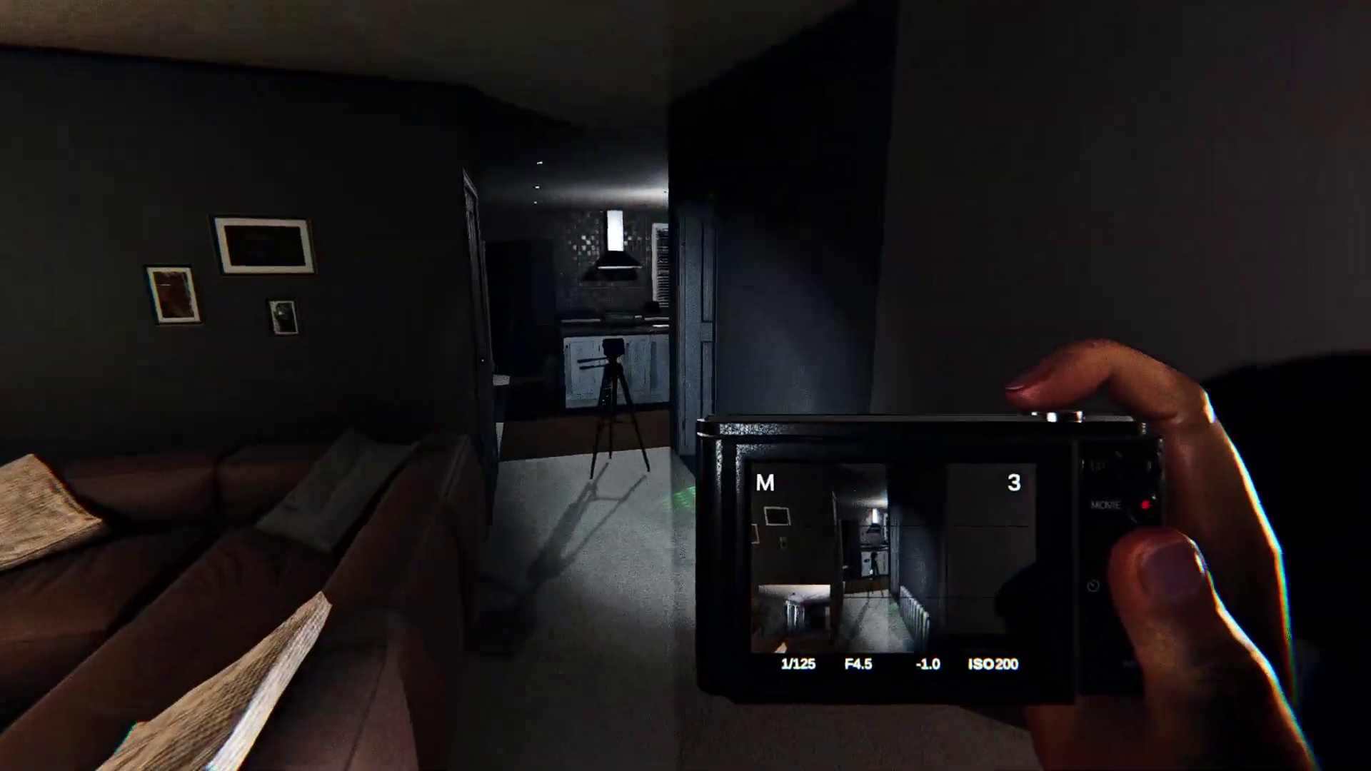
pyautogui.press('w')
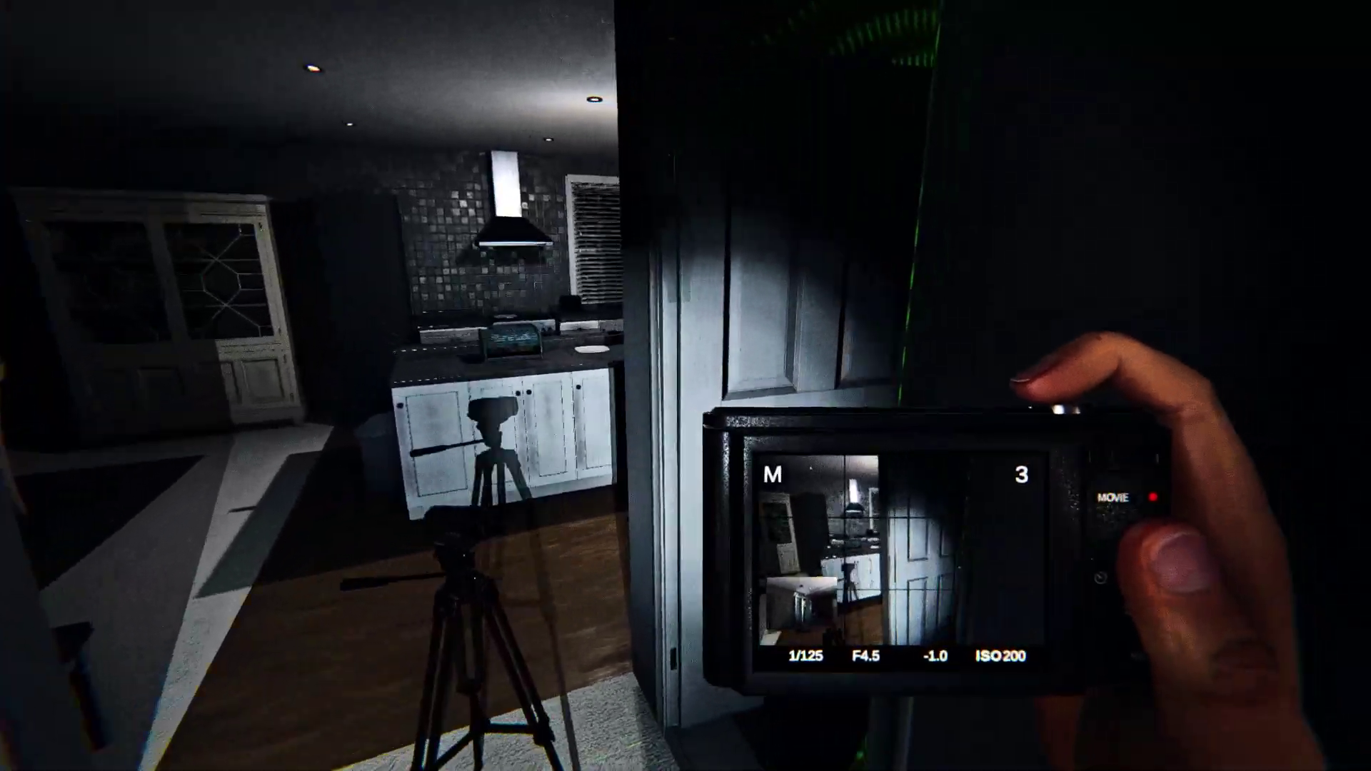
pyautogui.press('w')
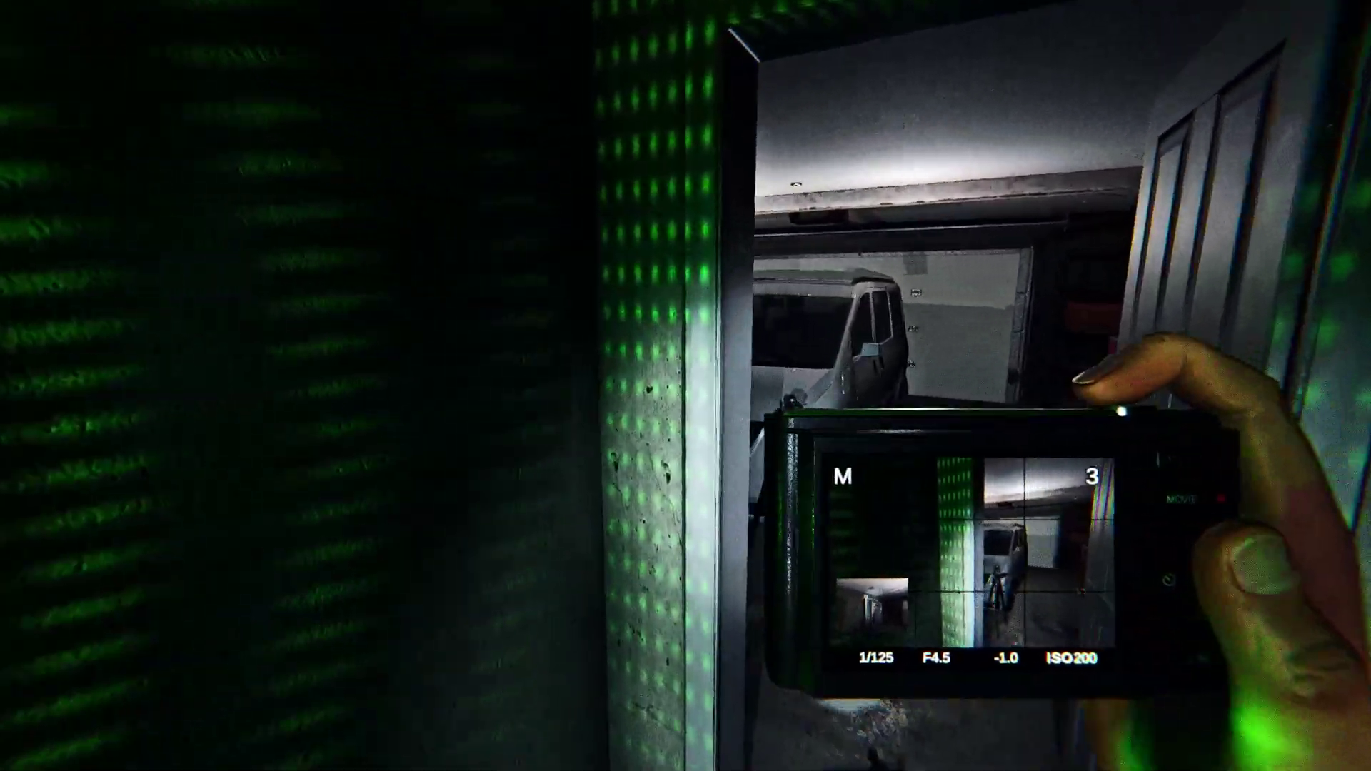
pyautogui.press('w')
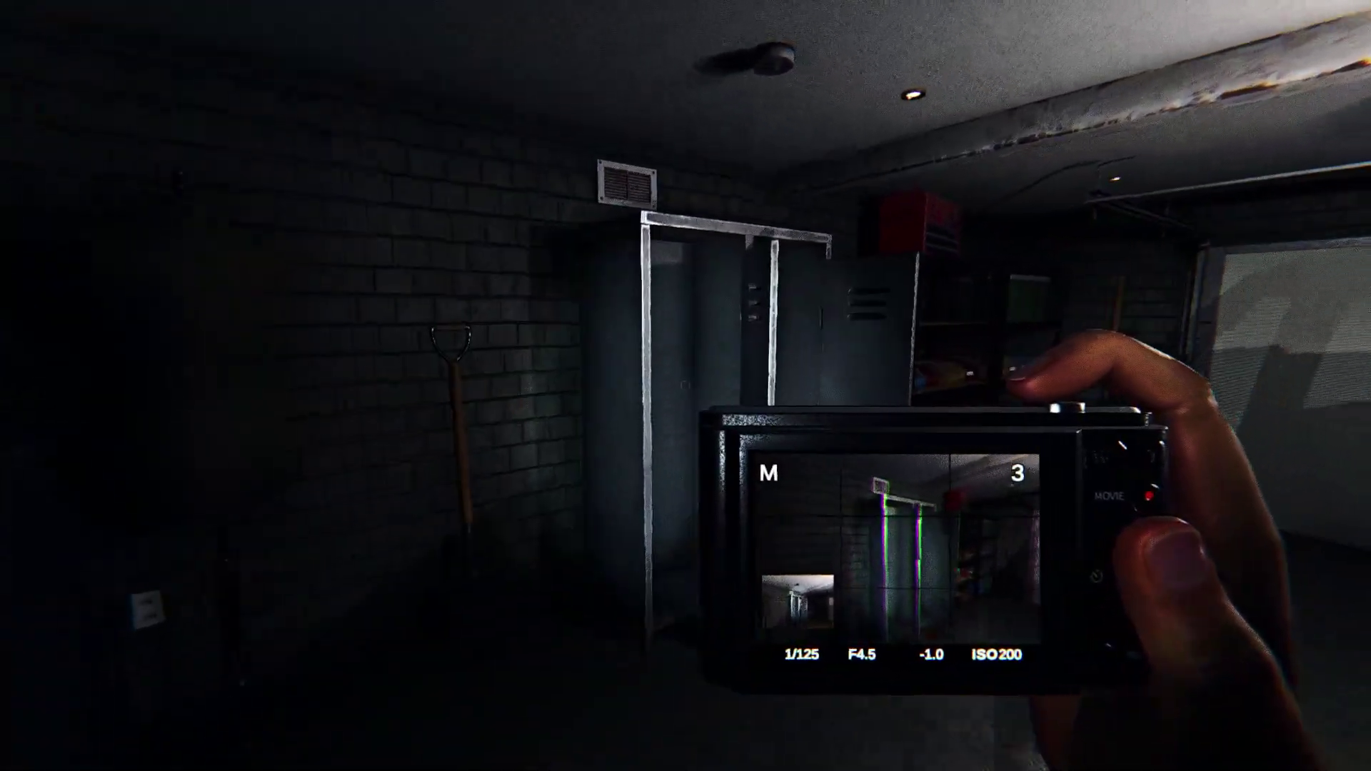
pyautogui.press('w')
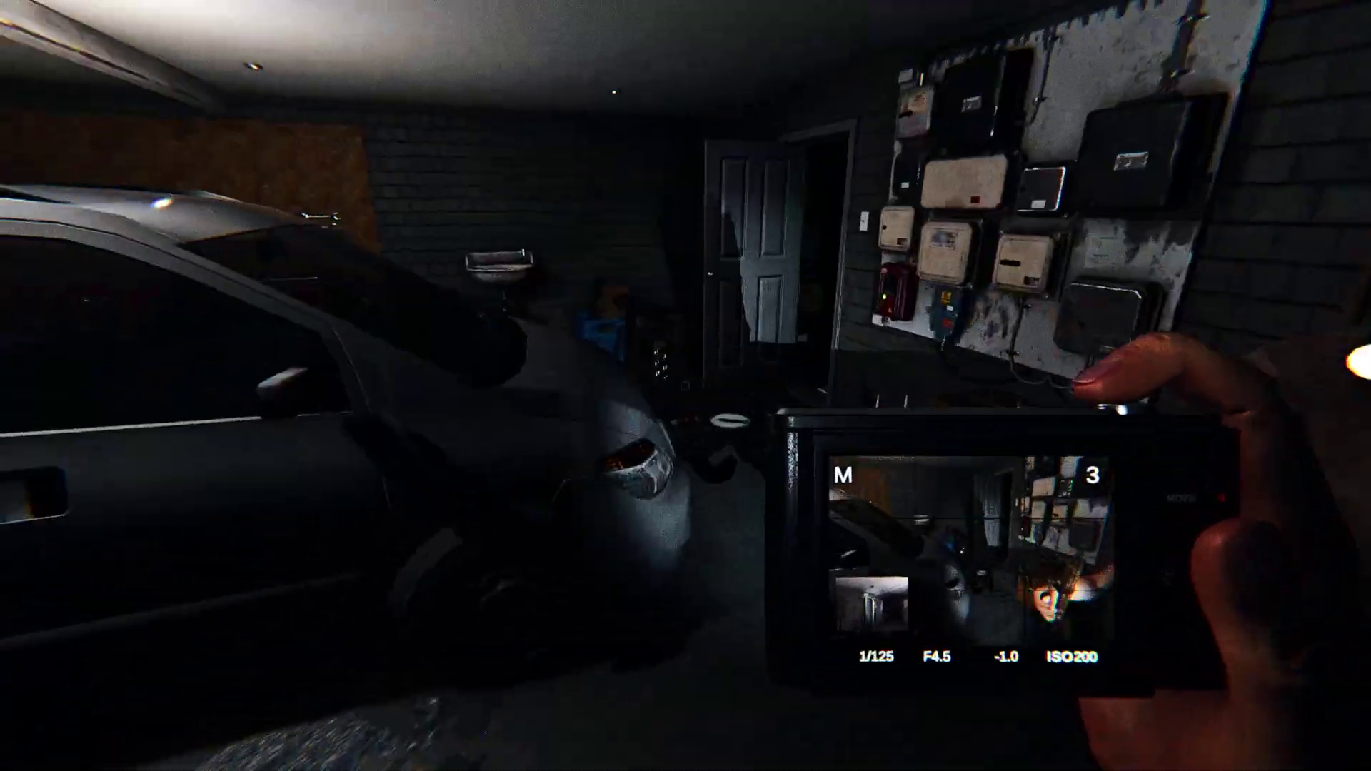
pyautogui.press('w')
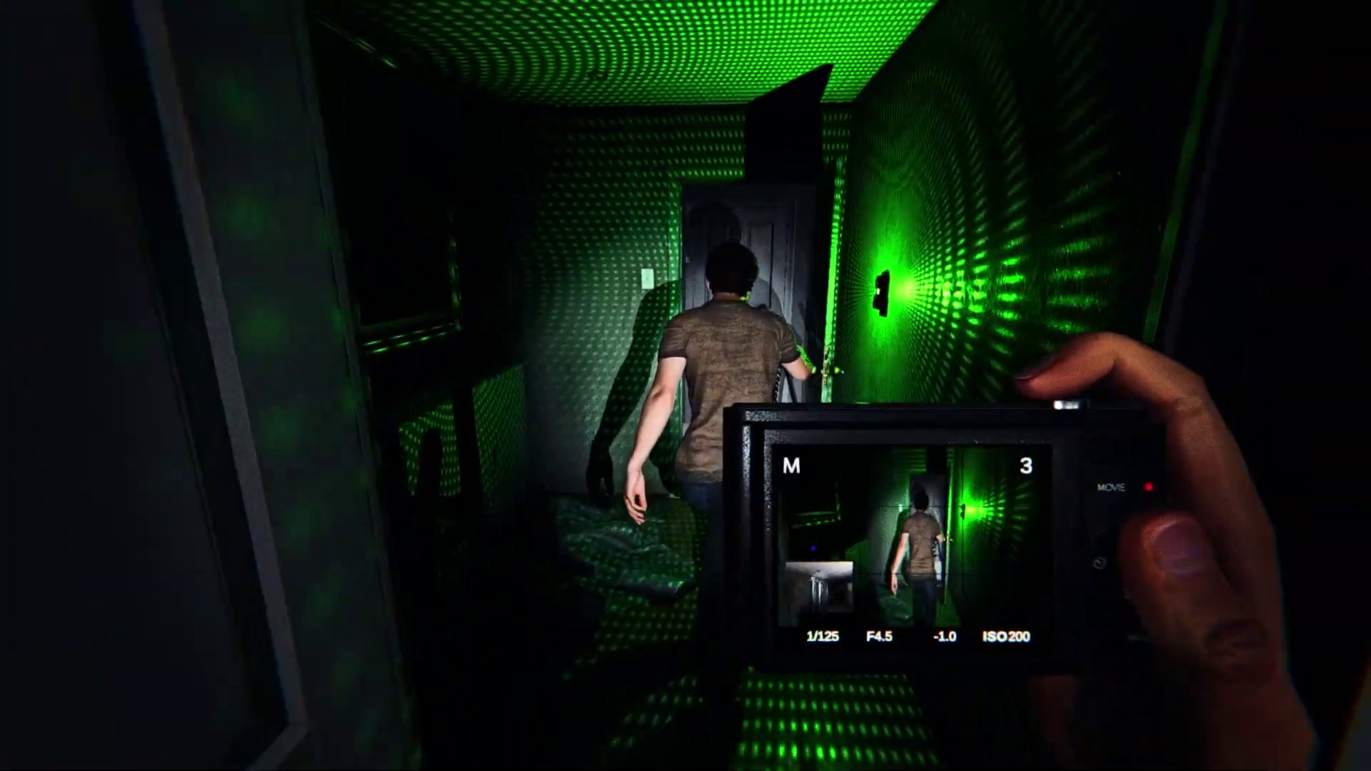
pyautogui.press('w')
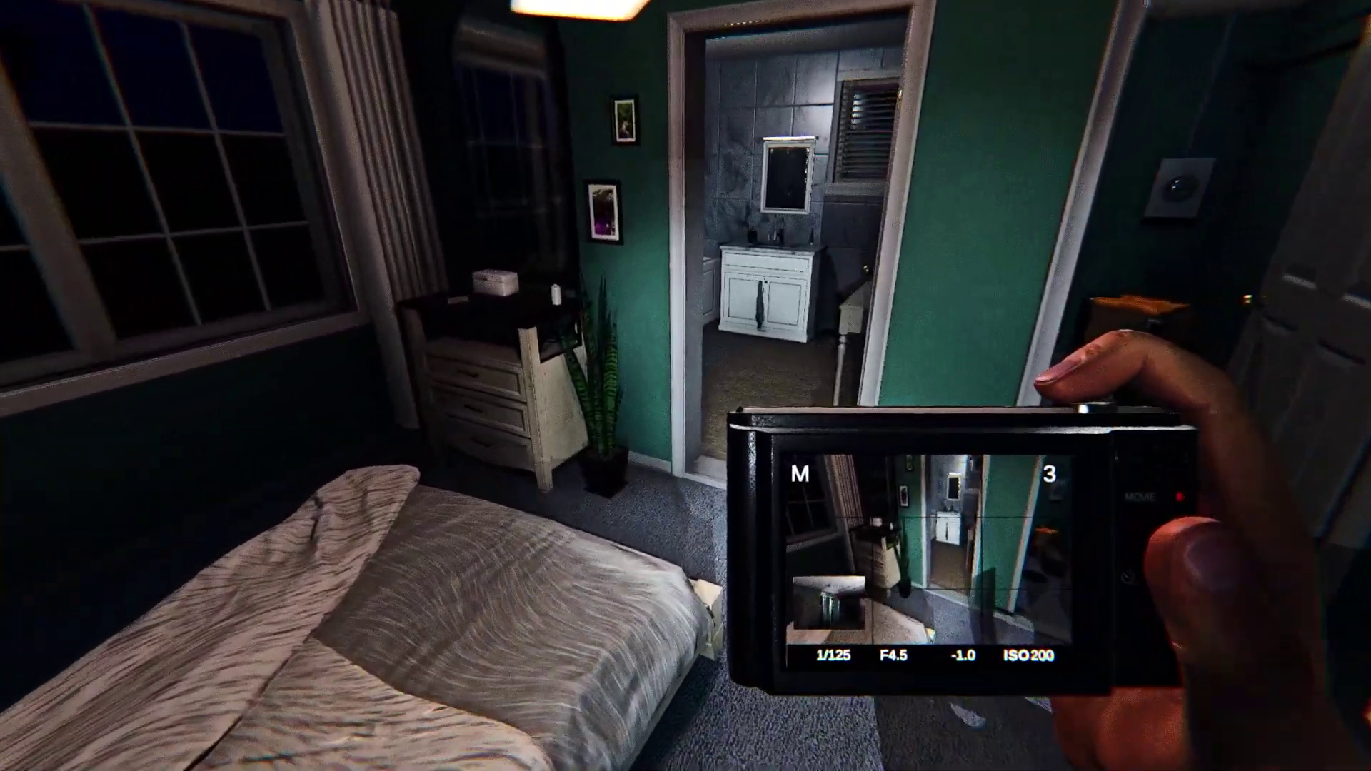
pyautogui.press('w')
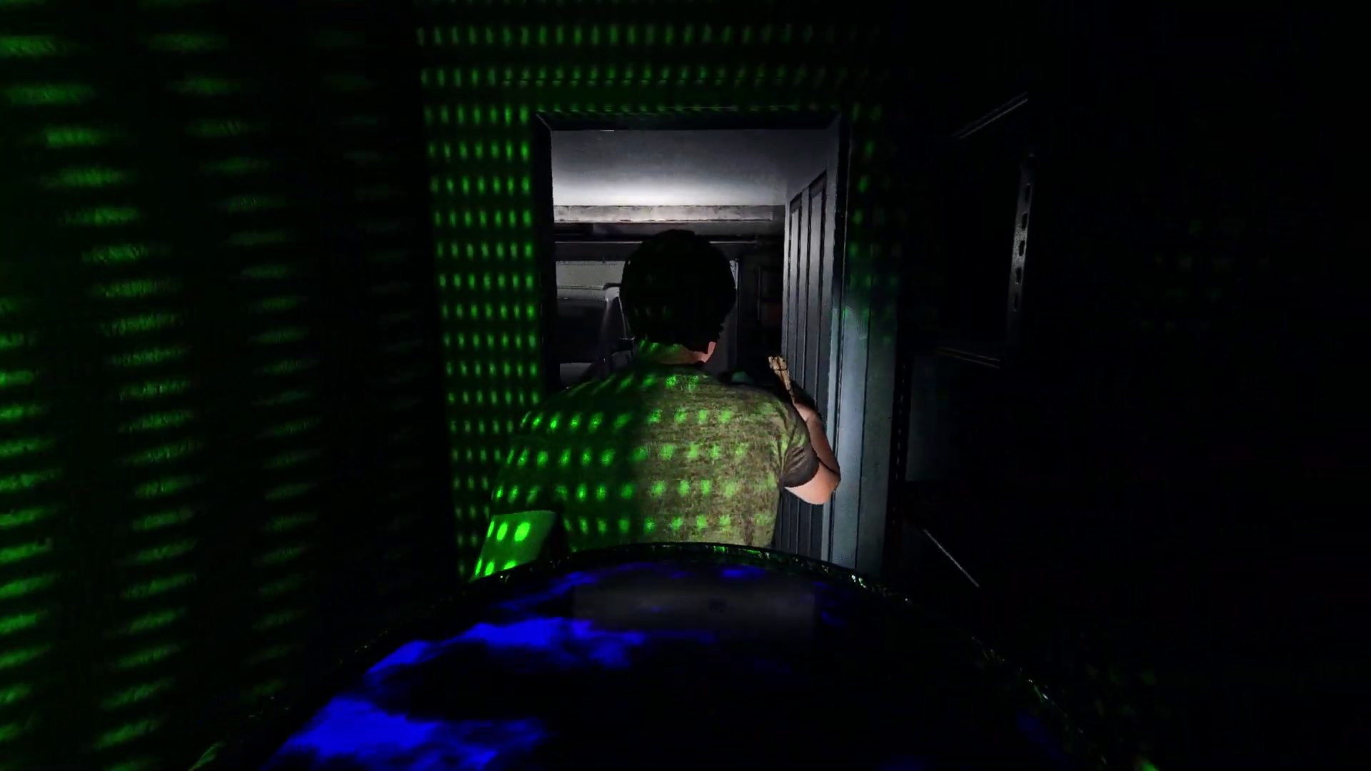
pyautogui.press('w')
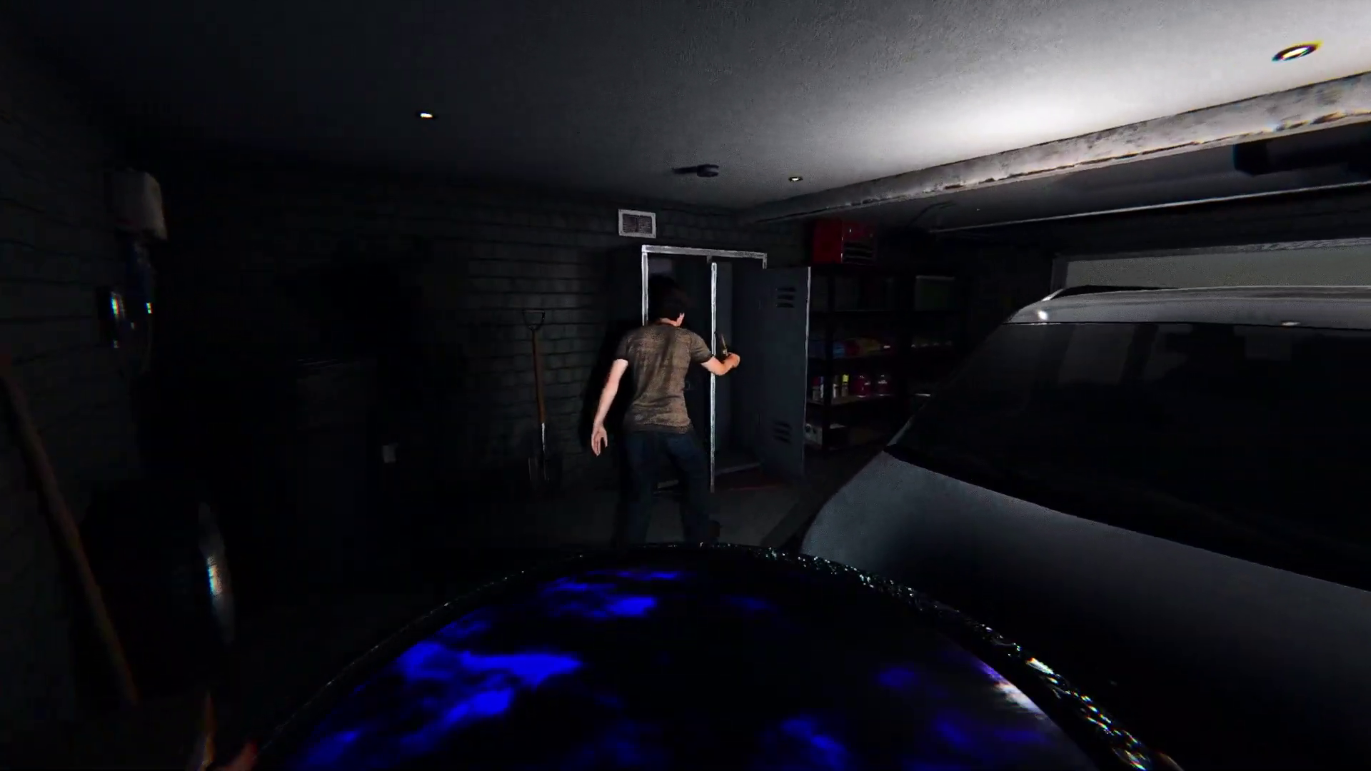
pyautogui.press('w')
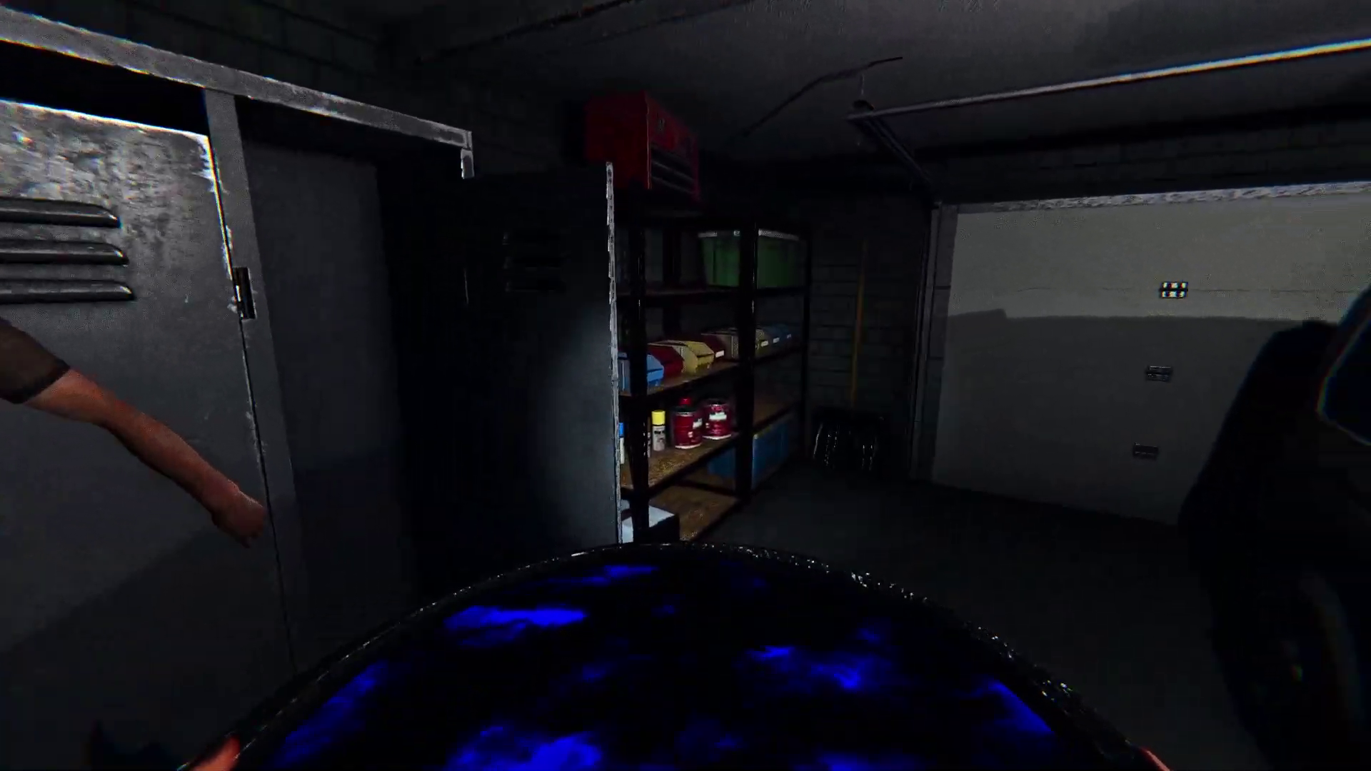
pyautogui.press('w')
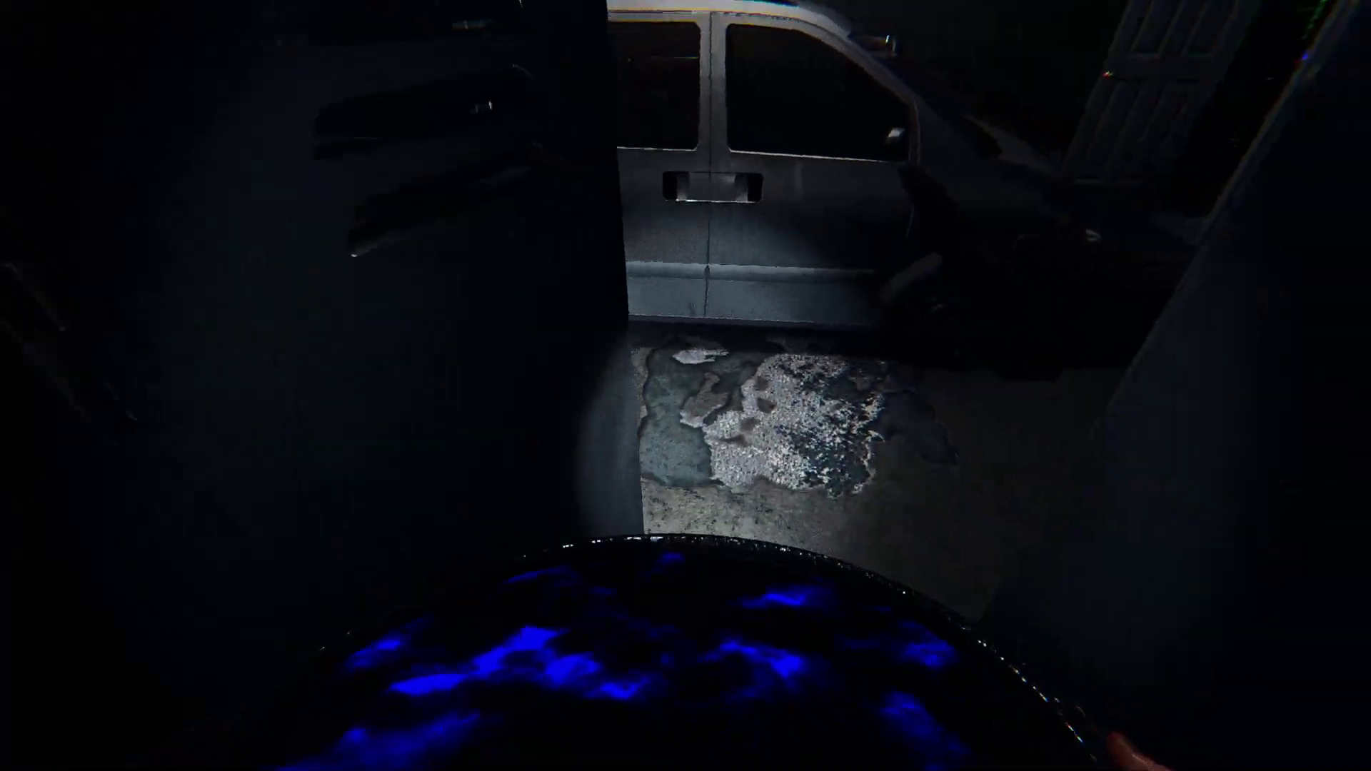